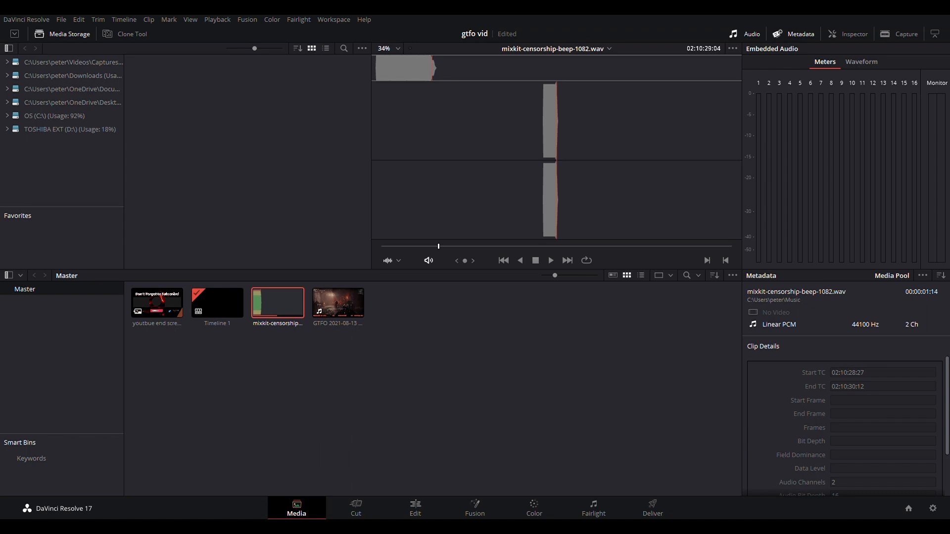
# - Open the Edit page and play the timeline to find the moment to censor, near 01:00:16
pyautogui.click(419, 505)
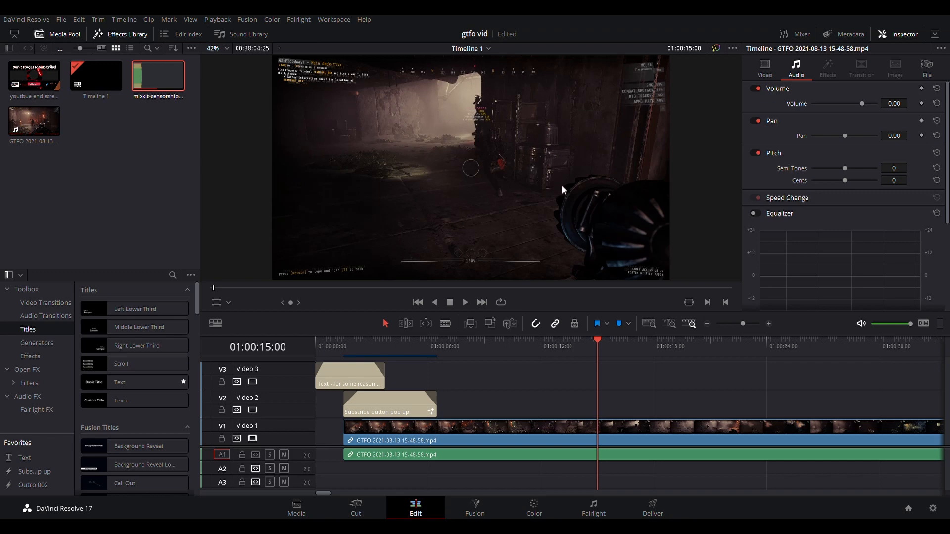
pyautogui.press('space')
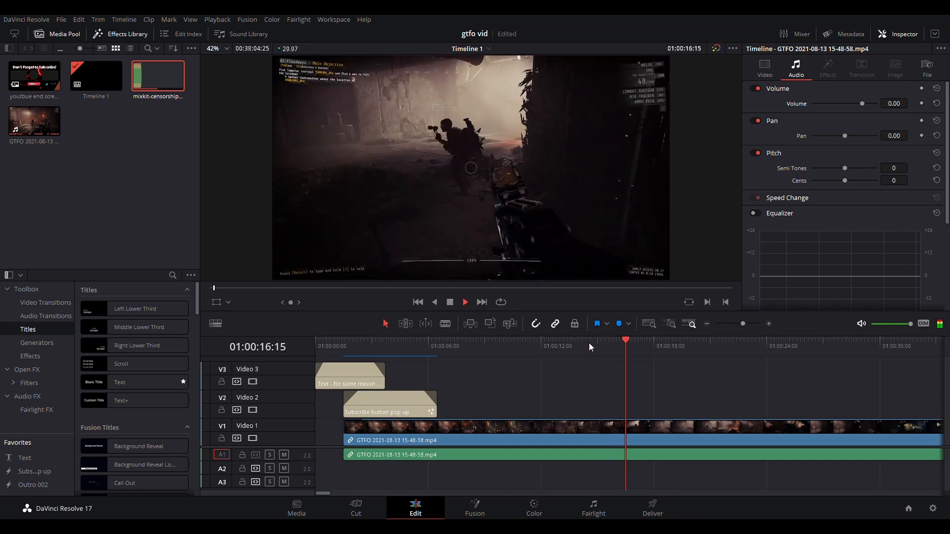
pyautogui.click(625, 341)
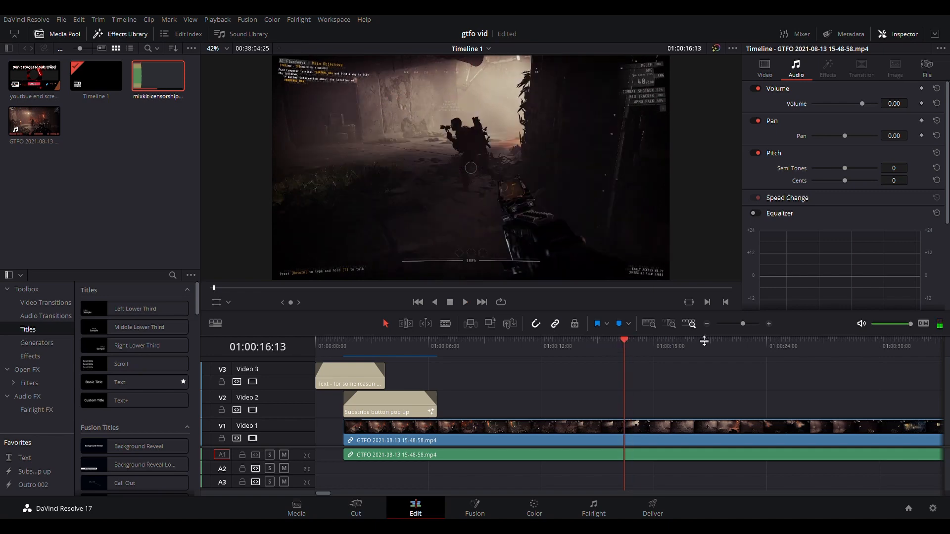
pyautogui.click(621, 339)
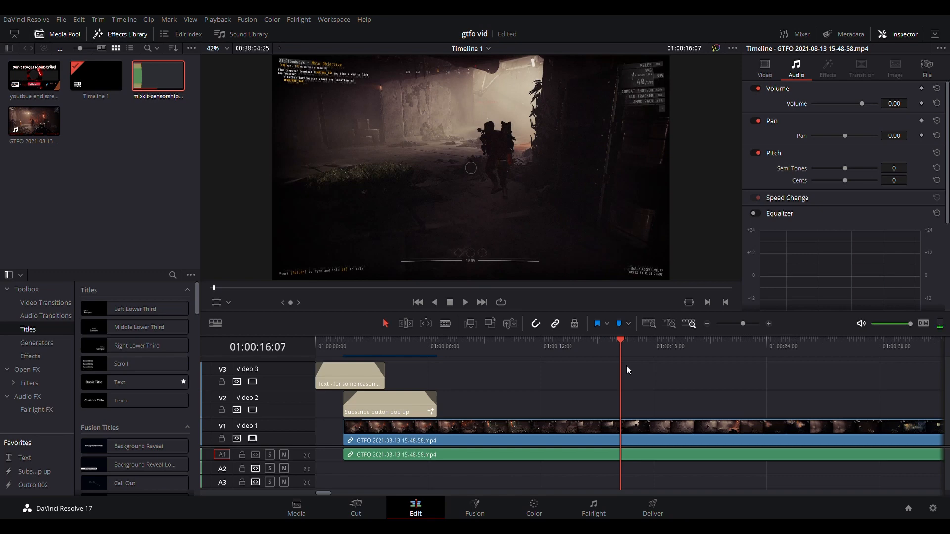
# - Cut the gameplay clip with the Blade tool at two points around 01:00:16 to isolate a short segment
pyautogui.click(151, 80)
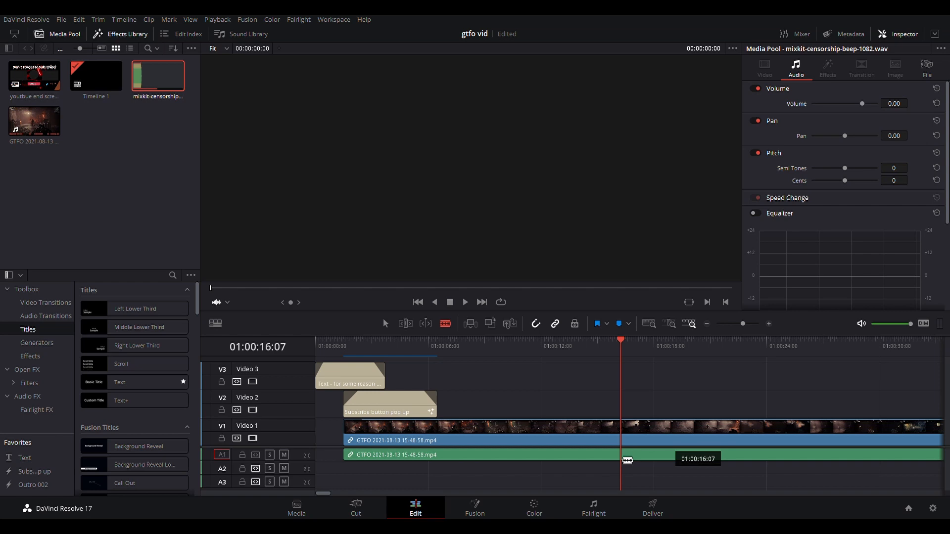
pyautogui.click(627, 460)
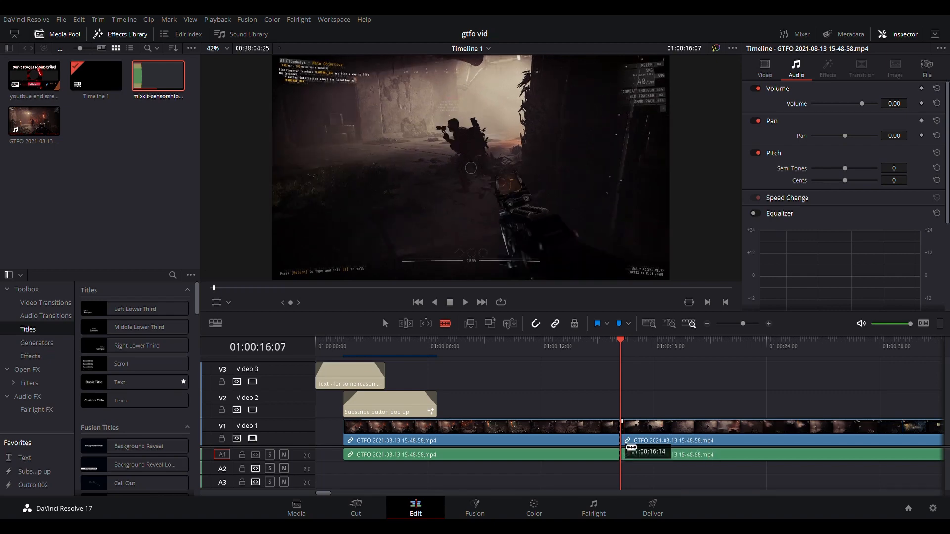
pyautogui.click(634, 456)
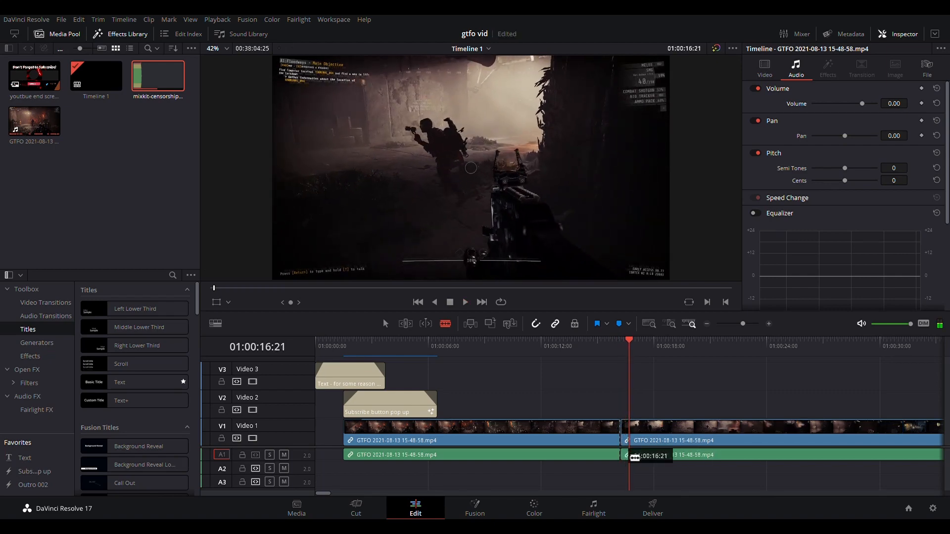
pyautogui.click(633, 461)
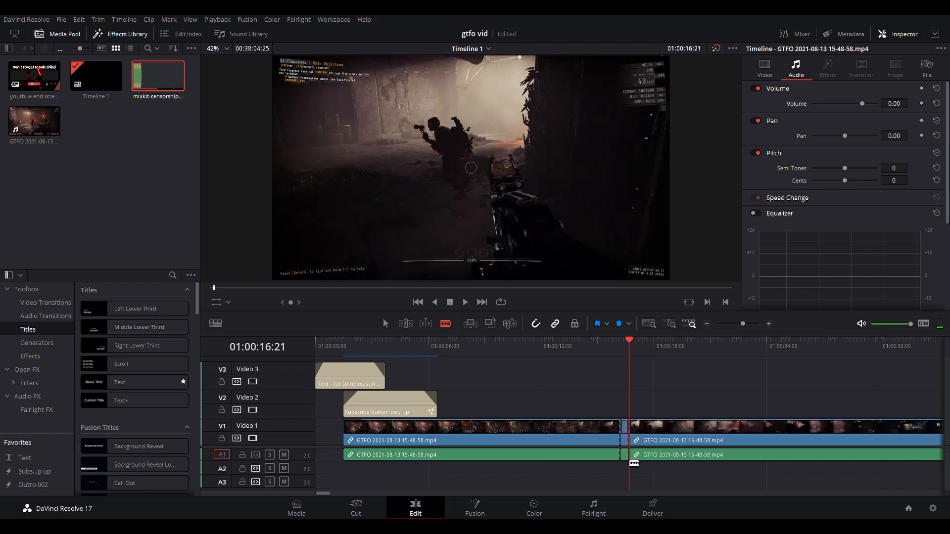
# - Select the short isolated segment of the gameplay audio and delete it
pyautogui.moveTo(629, 342); pyautogui.dragTo(673, 346)
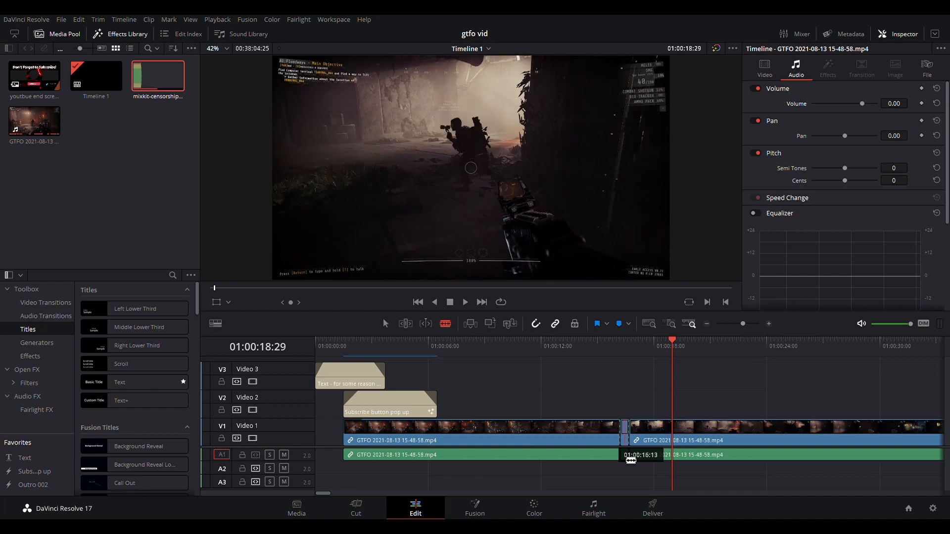
pyautogui.click(630, 460)
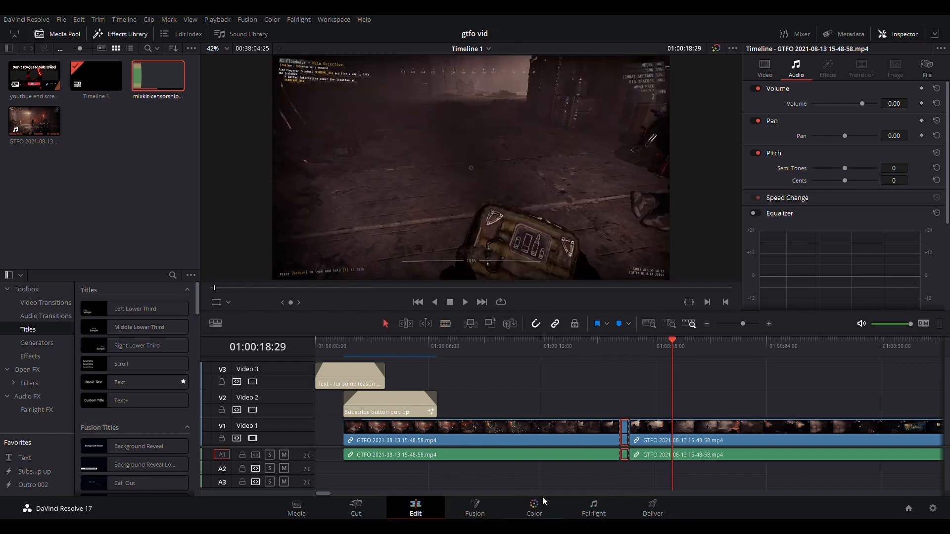
pyautogui.click(625, 456)
pyautogui.press('Delete')
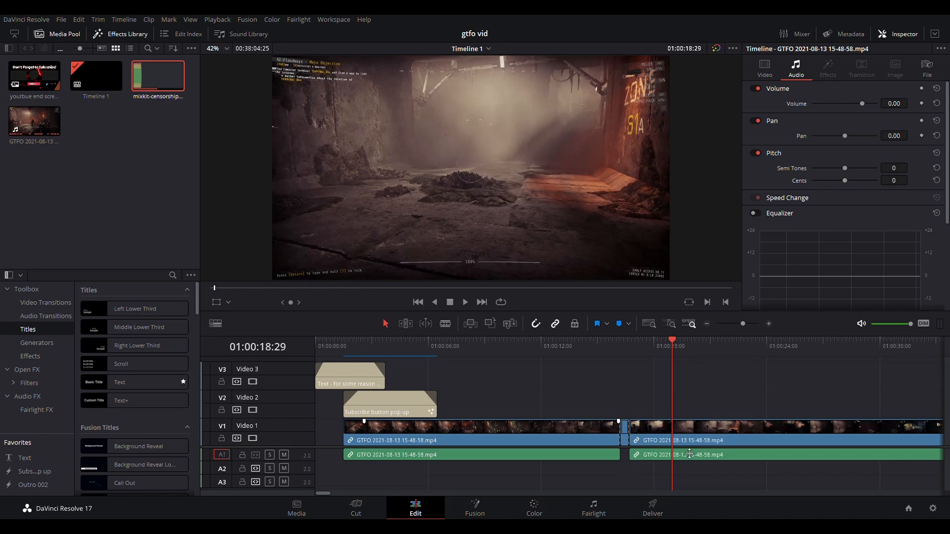
# - Add the mixkit-censorship-beep-1082.wav clip to the timeline on audio track A2 at the cut
pyautogui.click(131, 75)
pyautogui.moveTo(135, 76); pyautogui.dragTo(533, 465)
pyautogui.moveTo(601, 494); pyautogui.dragTo(641, 503)
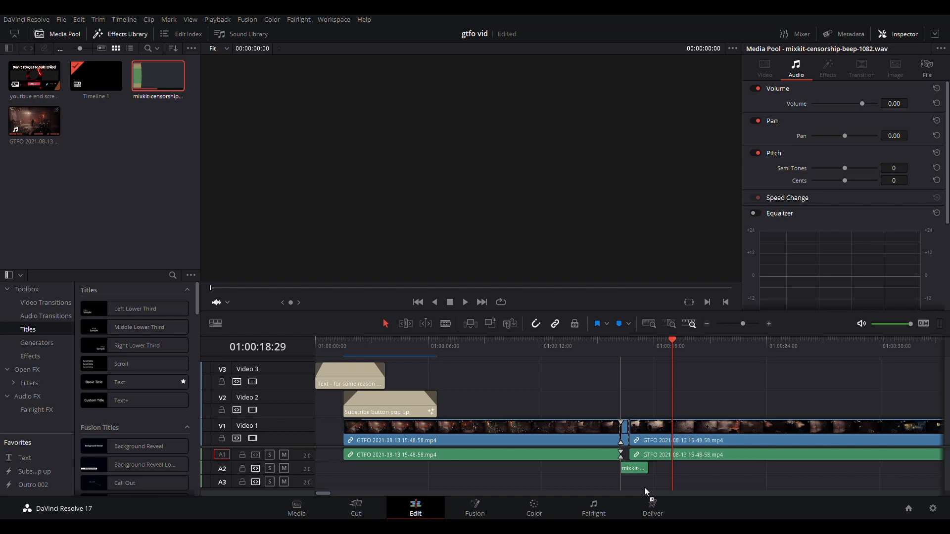
# - Shorten the beep clip to fit the deleted section and move it up onto track A1 into the gap
pyautogui.click(624, 468)
pyautogui.moveTo(649, 476); pyautogui.dragTo(638, 483)
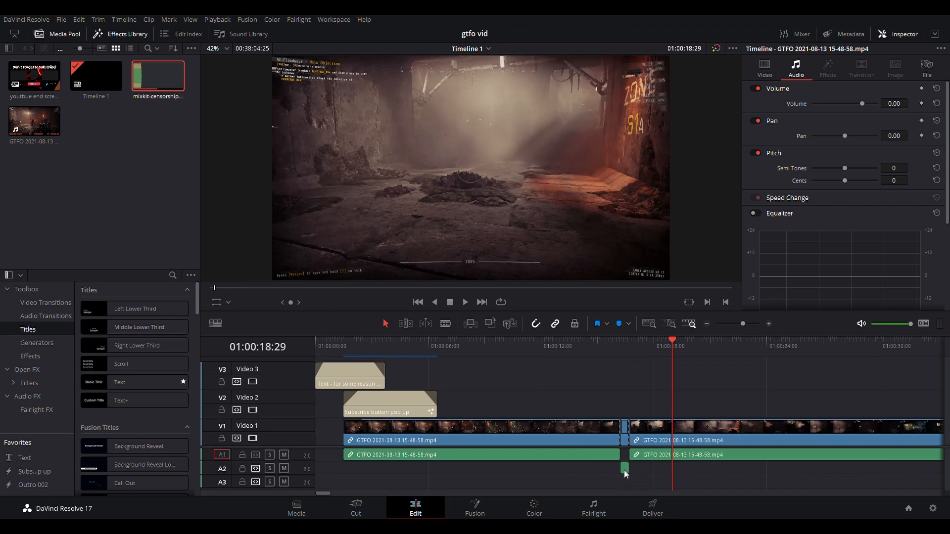
pyautogui.moveTo(623, 470); pyautogui.dragTo(623, 456)
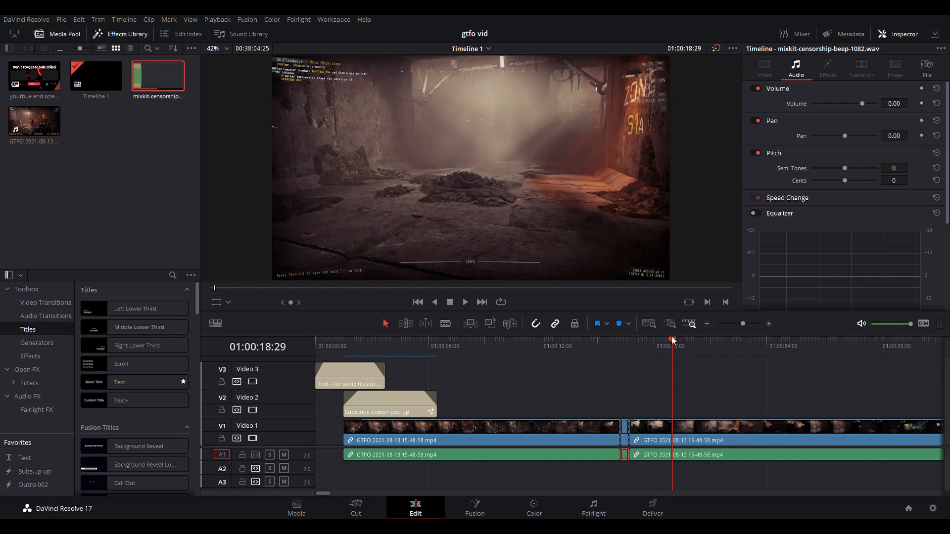
# - Play back the censored section from about 01:00:13 to check the beep
pyautogui.moveTo(671, 339); pyautogui.dragTo(560, 347)
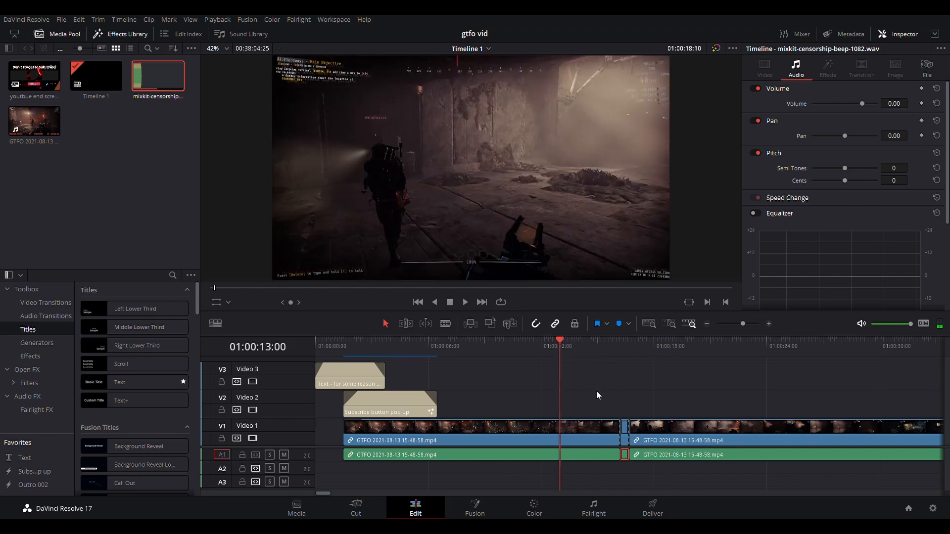
pyautogui.press('space')
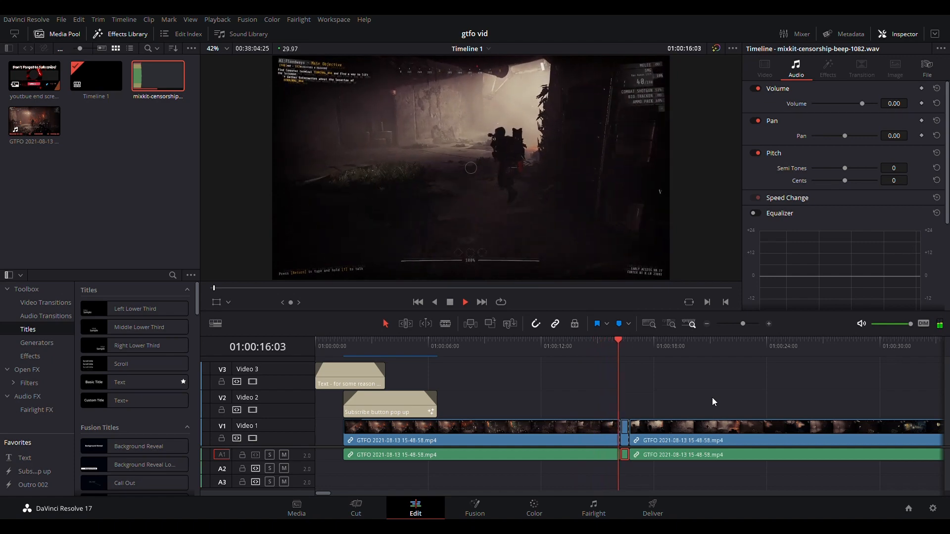
pyautogui.press('space')
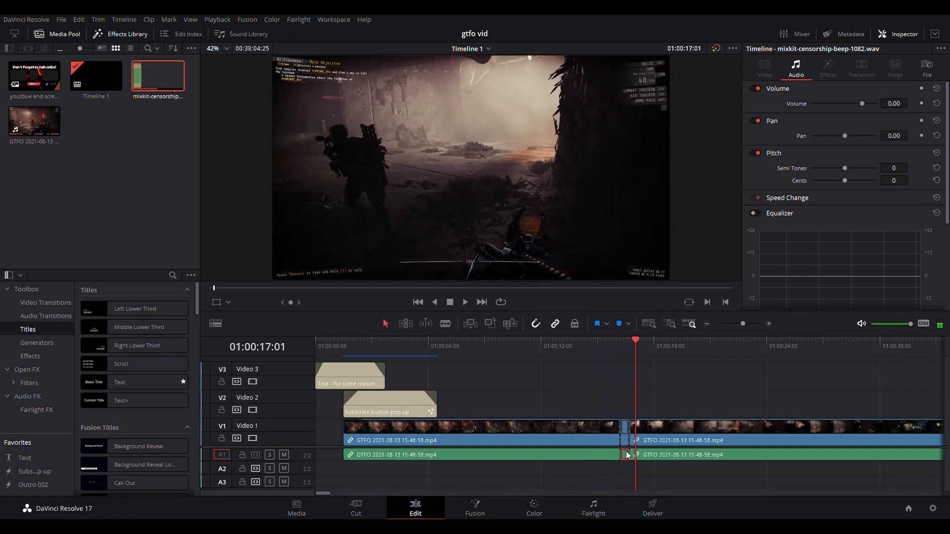
# - Set the beep clip's volume to -8.00 and save the project
pyautogui.click(684, 425)
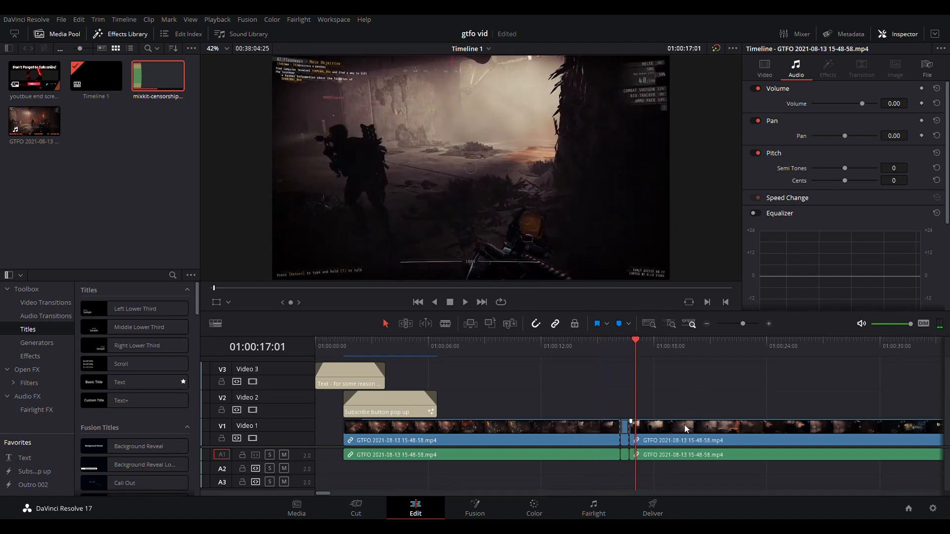
pyautogui.click(623, 455)
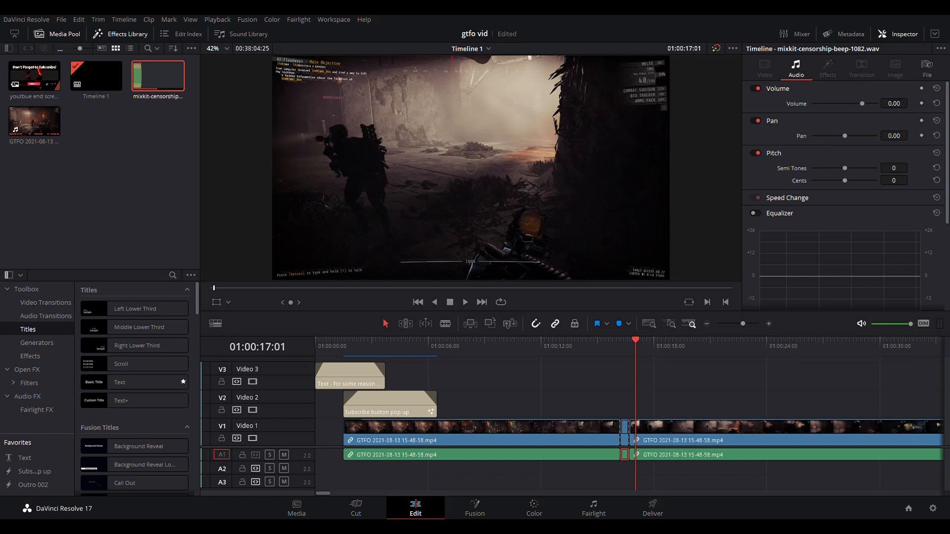
pyautogui.moveTo(893, 103); pyautogui.dragTo(876, 103)
pyautogui.moveTo(878, 103); pyautogui.dragTo(882, 104)
pyautogui.moveTo(910, 103); pyautogui.dragTo(901, 107)
pyautogui.hotkey('ctrl', 's')
# - Play back the censored section again to check the quieter beep
pyautogui.moveTo(634, 340); pyautogui.dragTo(598, 339)
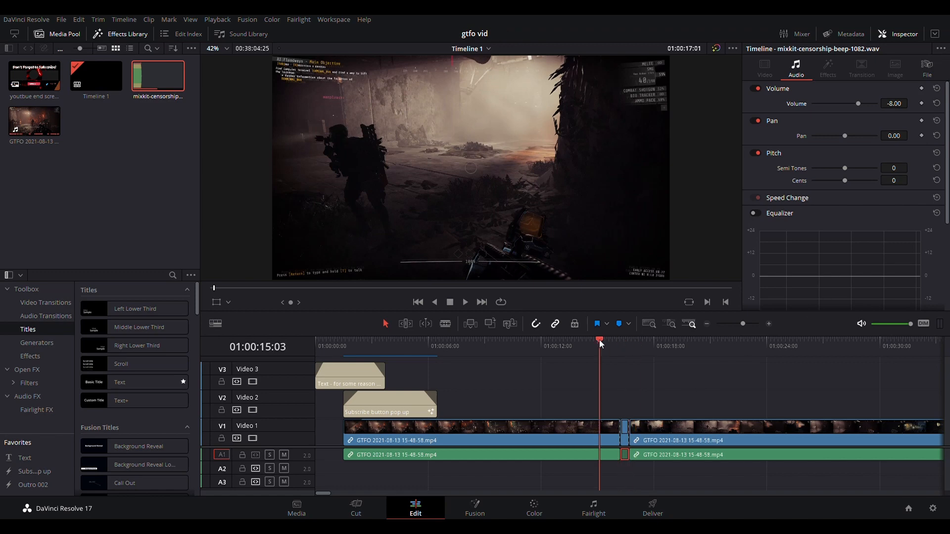
pyautogui.press('space')
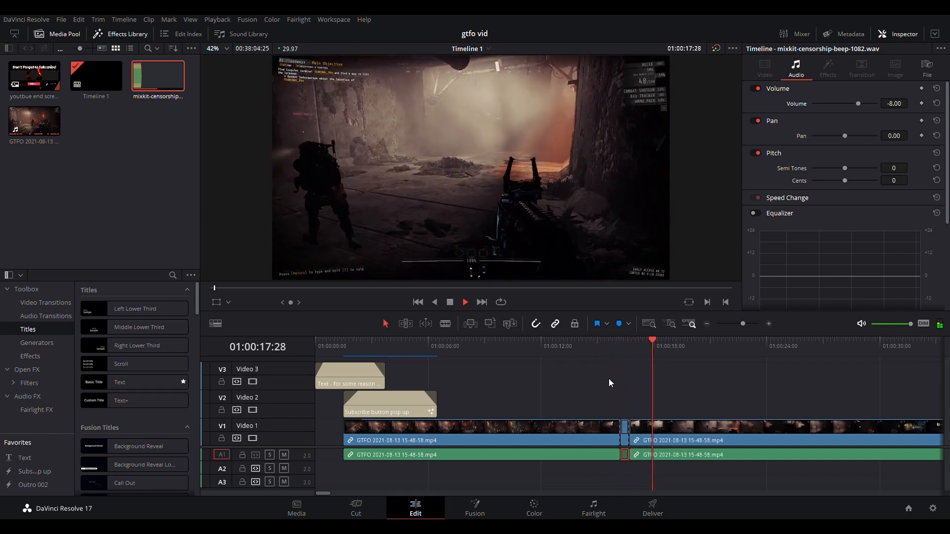
pyautogui.press('space')
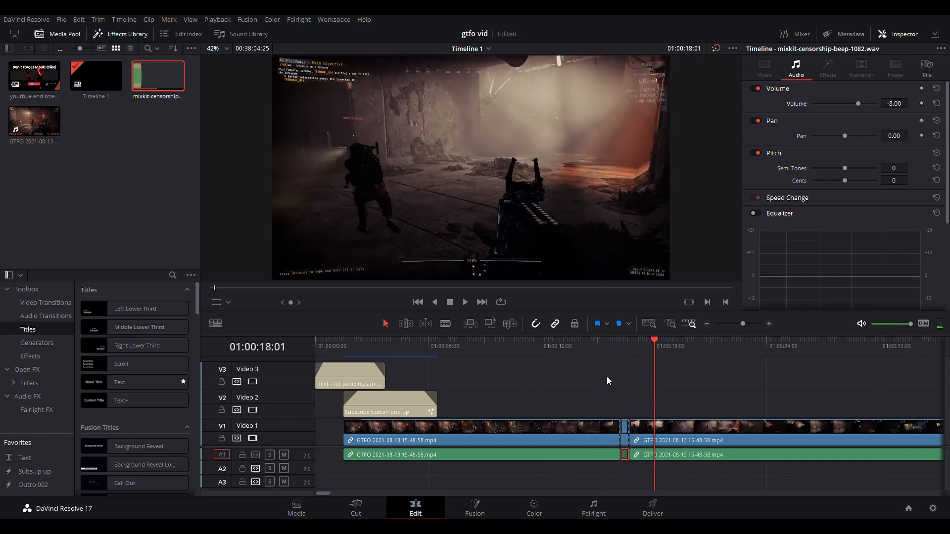